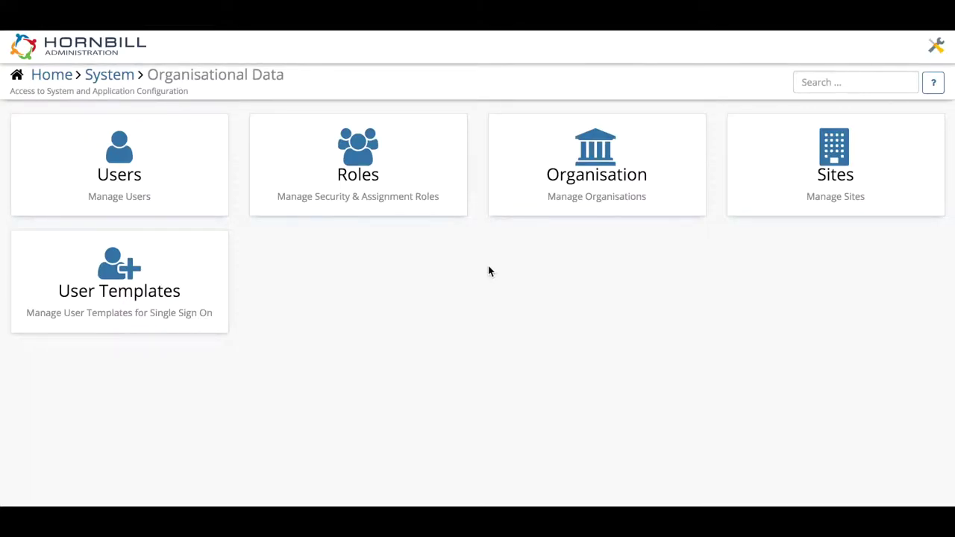
Step: Open the organisational roles list, filter it to Hornbill Service Manager roles and browse the entries
{"action": "left_click", "coordinate": [399, 183]}
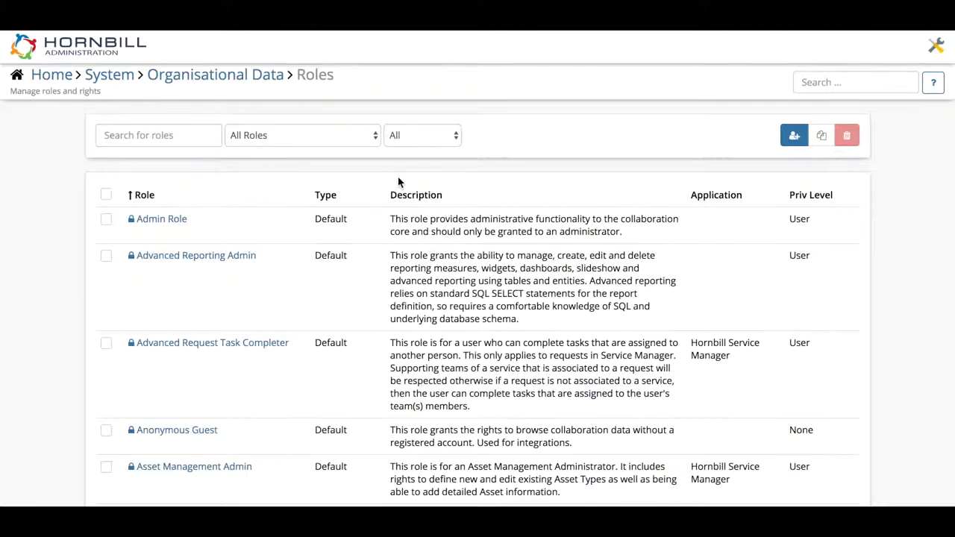
{"action": "left_click", "coordinate": [336, 141]}
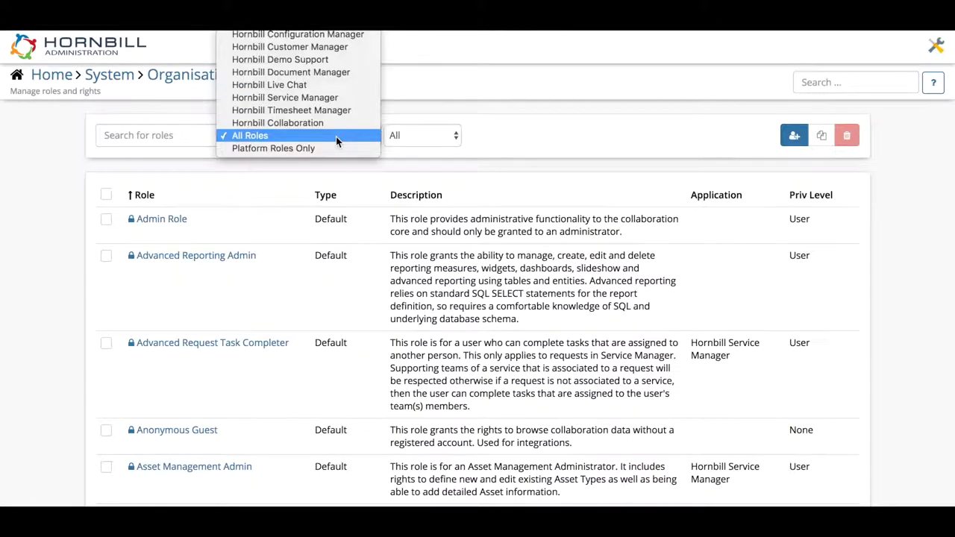
{"action": "left_click", "coordinate": [323, 99]}
{"action": "scroll", "coordinate": [492, 144], "scroll_direction": "down", "scroll_amount": 3}
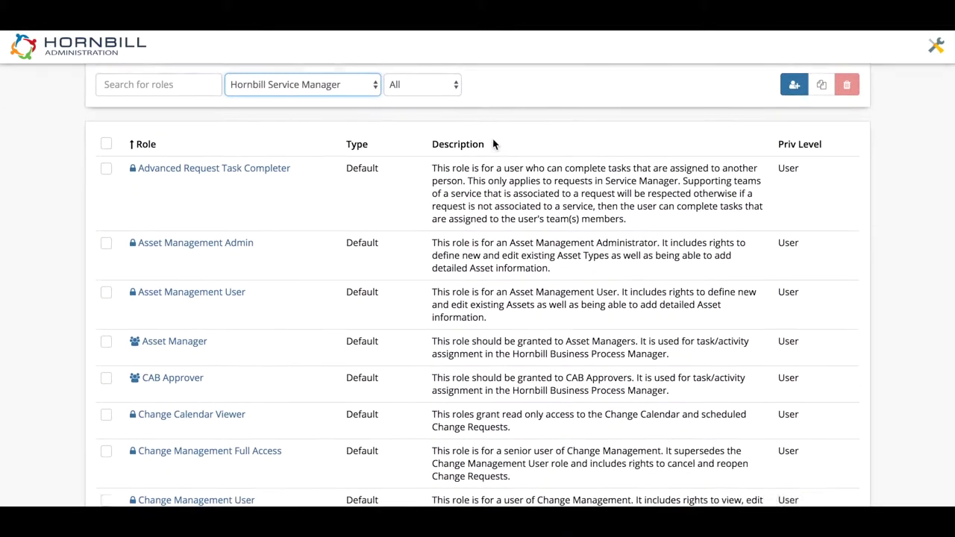
{"action": "scroll", "coordinate": [492, 139], "scroll_direction": "down", "scroll_amount": 2}
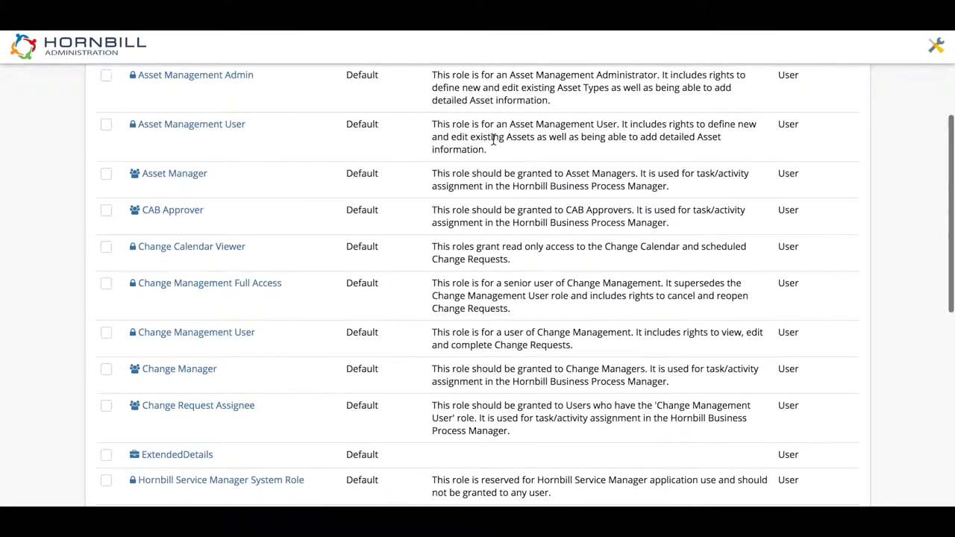
{"action": "scroll", "coordinate": [492, 141], "scroll_direction": "down", "scroll_amount": 1}
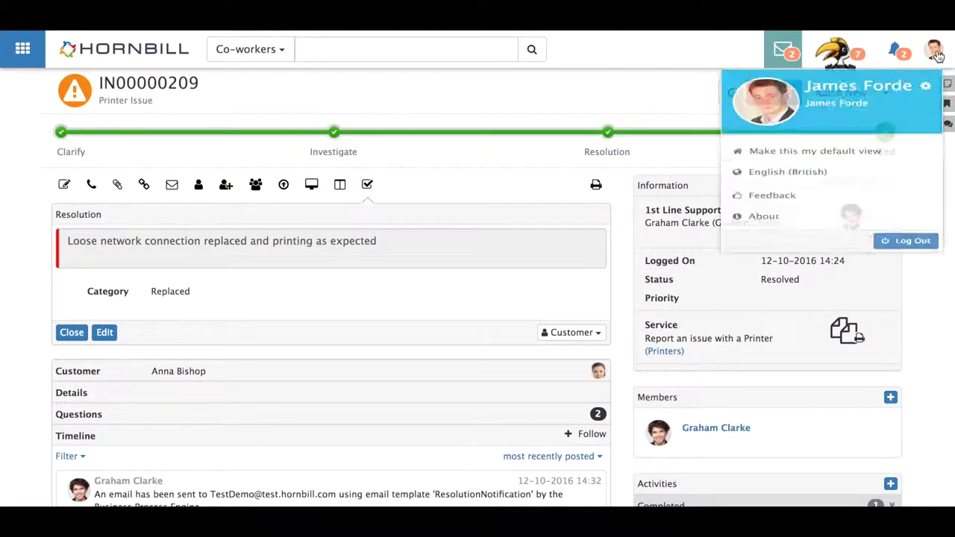
Step: Check the signed-in account and resolution actions on the Printer Issue incident, and review the incident management role descriptions in the roles list
{"action": "left_click", "coordinate": [935, 54]}
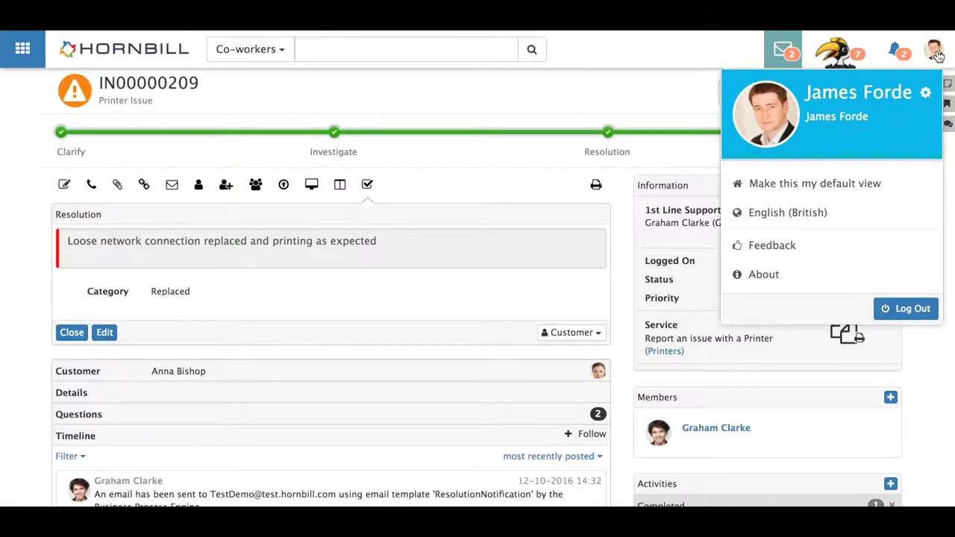
{"action": "left_click", "coordinate": [203, 308]}
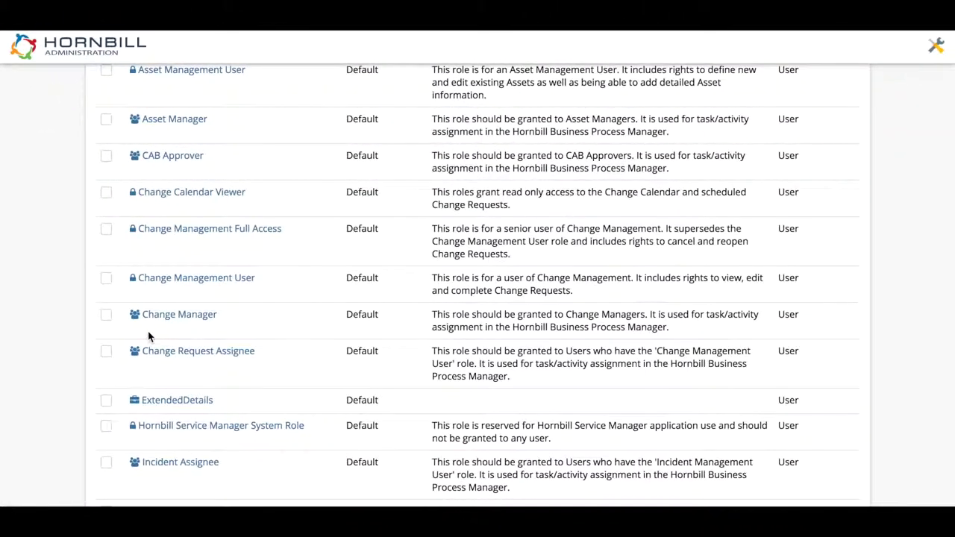
{"action": "scroll", "coordinate": [77, 331], "scroll_direction": "up", "scroll_amount": 5}
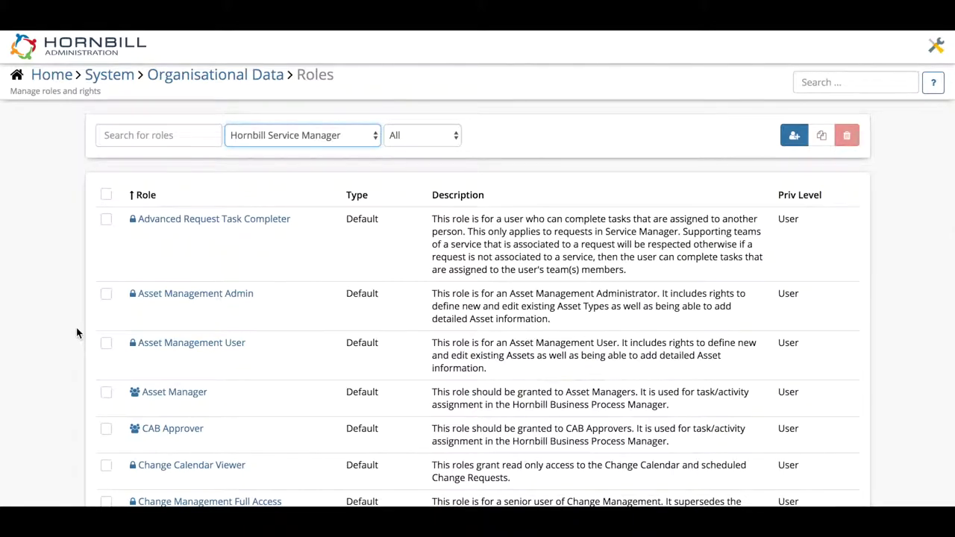
{"action": "scroll", "coordinate": [65, 300], "scroll_direction": "down", "scroll_amount": 5}
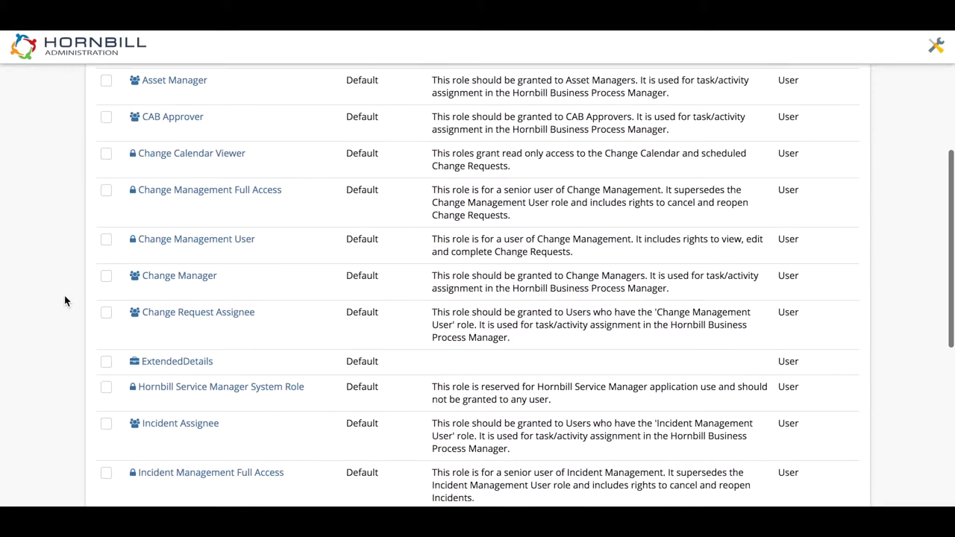
{"action": "scroll", "coordinate": [65, 301], "scroll_direction": "down", "scroll_amount": 2}
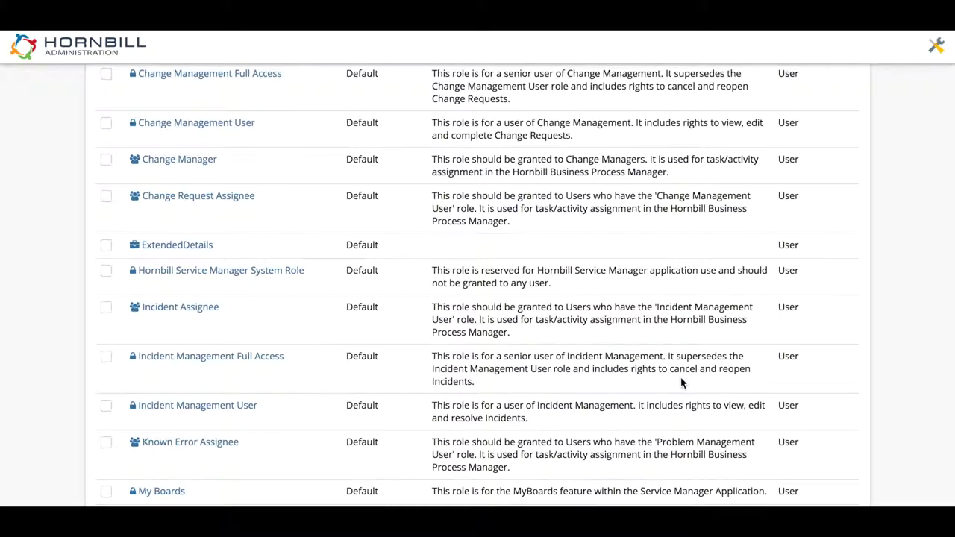
{"action": "scroll", "coordinate": [680, 383], "scroll_direction": "up", "scroll_amount": 6}
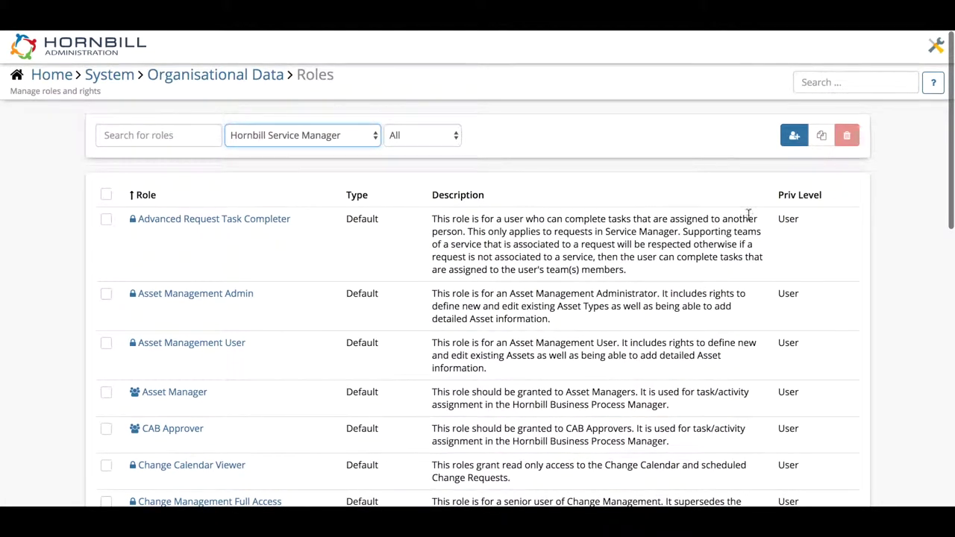
{"action": "left_click", "coordinate": [793, 136]}
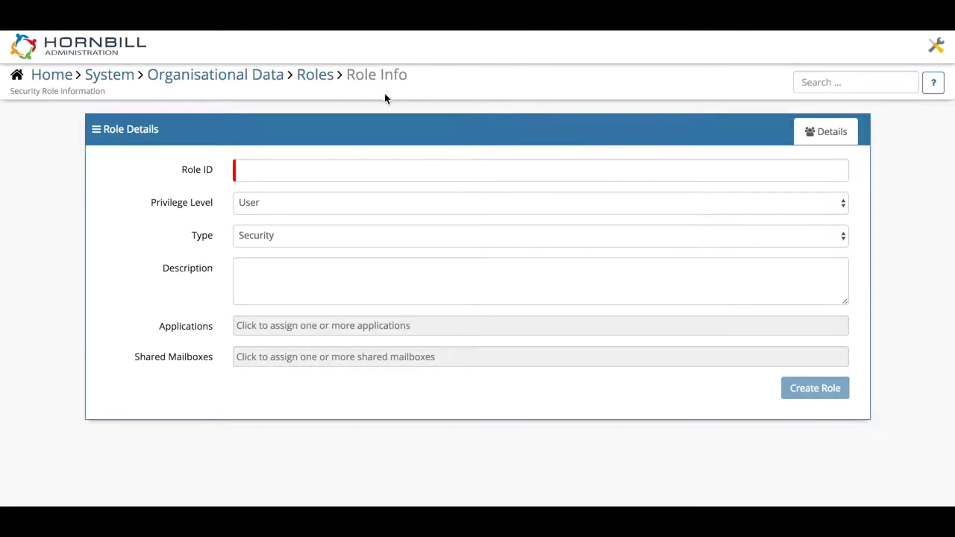
{"action": "left_click", "coordinate": [317, 79]}
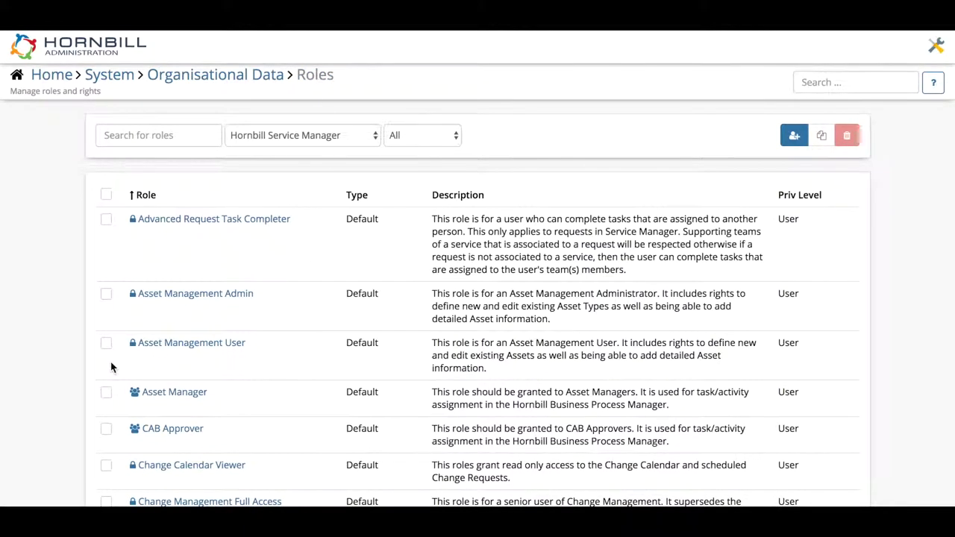
Step: Copy the Incident Management User role as a new role named "Incident Management User Advanced"
{"action": "scroll", "coordinate": [112, 365], "scroll_direction": "down", "scroll_amount": 3}
{"action": "scroll", "coordinate": [110, 365], "scroll_direction": "down", "scroll_amount": 3}
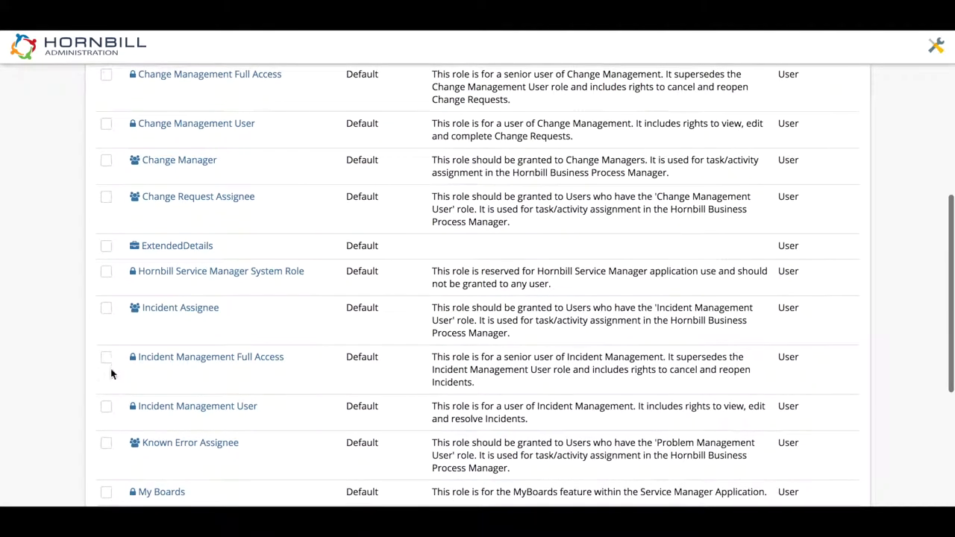
{"action": "left_click", "coordinate": [106, 407]}
{"action": "scroll", "coordinate": [106, 413], "scroll_direction": "up", "scroll_amount": 1}
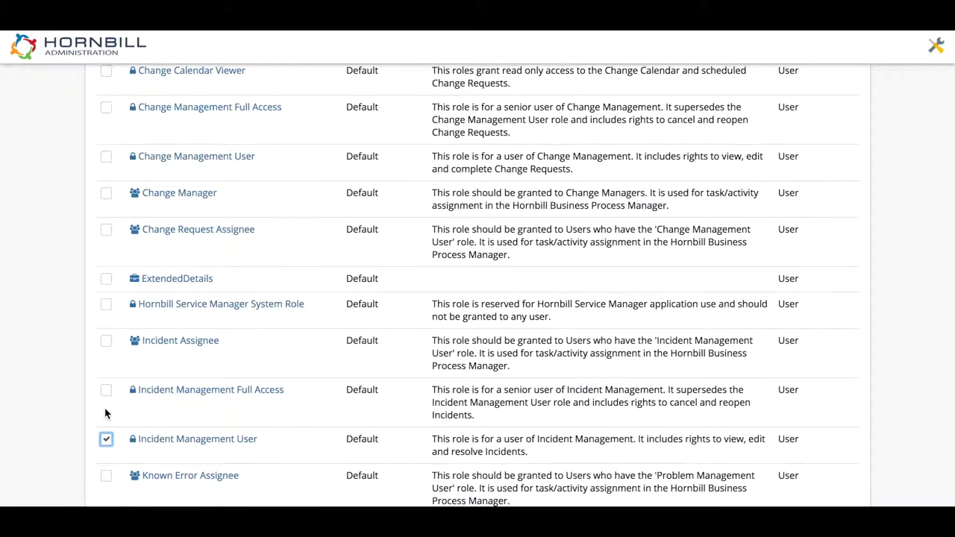
{"action": "scroll", "coordinate": [105, 413], "scroll_direction": "up", "scroll_amount": 6}
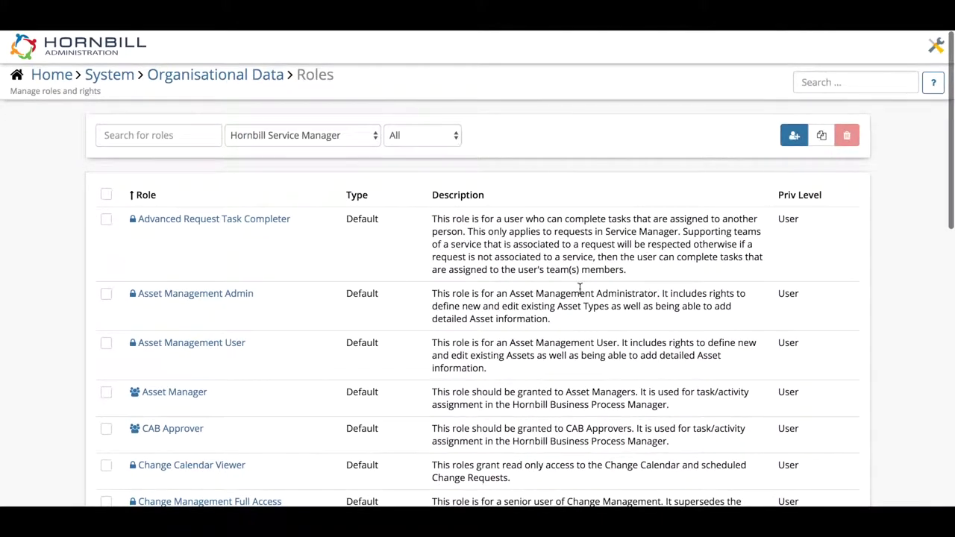
{"action": "left_click", "coordinate": [821, 140]}
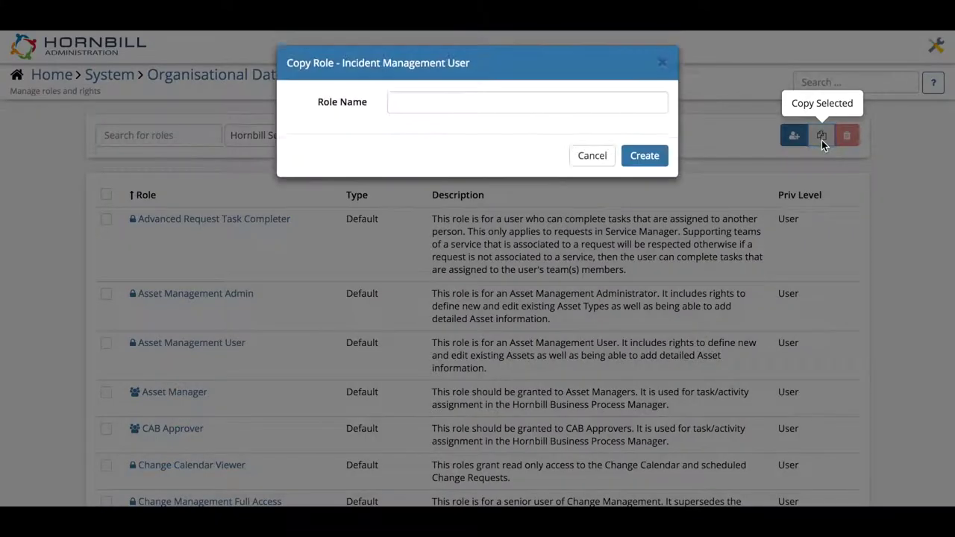
{"action": "left_click", "coordinate": [601, 106]}
{"action": "type", "text": "Incident Management "}
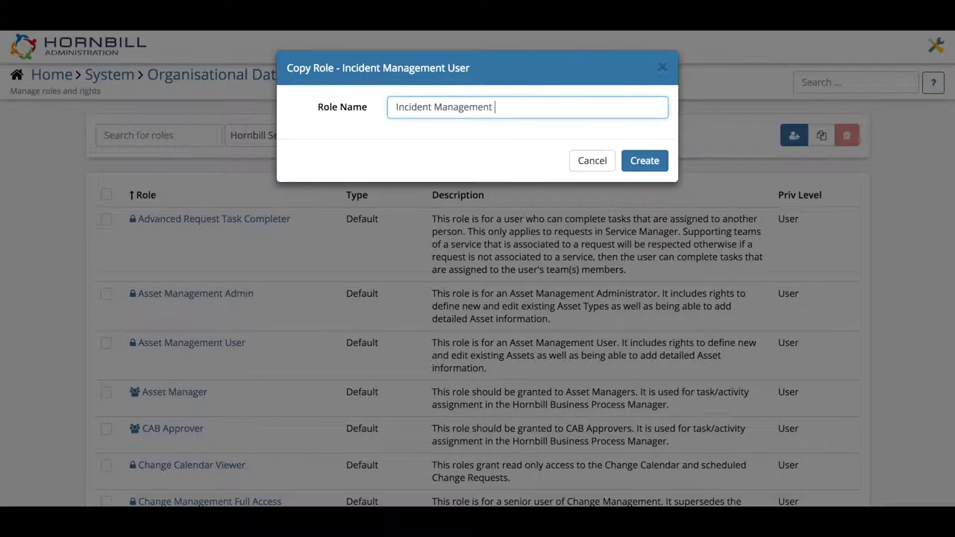
{"action": "type", "text": "User Advanced"}
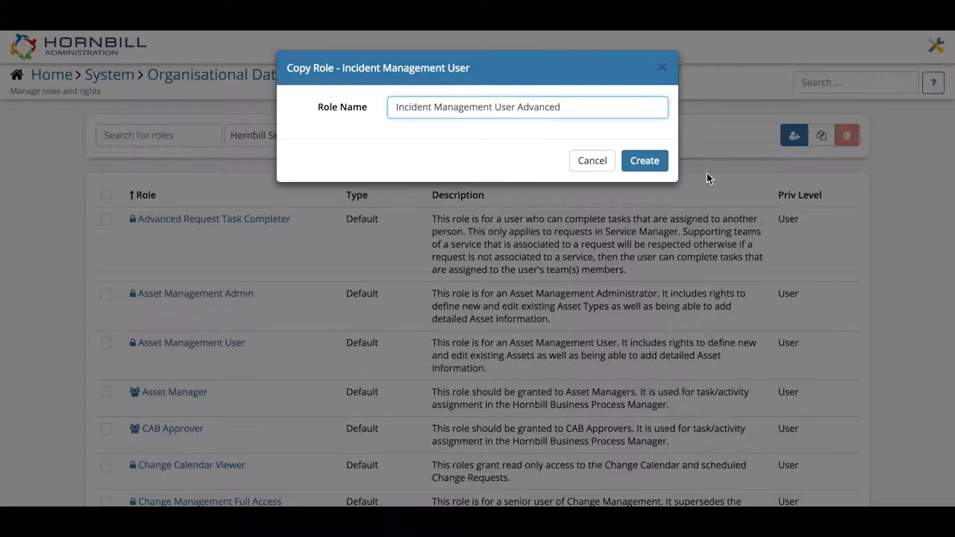
{"action": "left_click", "coordinate": [661, 169]}
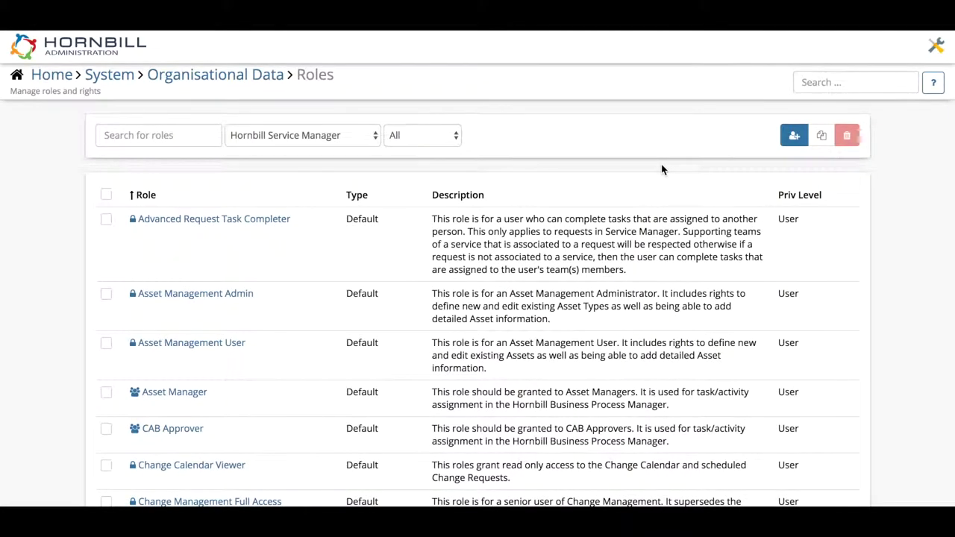
Step: Add the Reopen Incidents right to the Incident Management User Advanced role's Service Desk & Self Service application rights and save
{"action": "scroll", "coordinate": [479, 210], "scroll_direction": "down", "scroll_amount": 5}
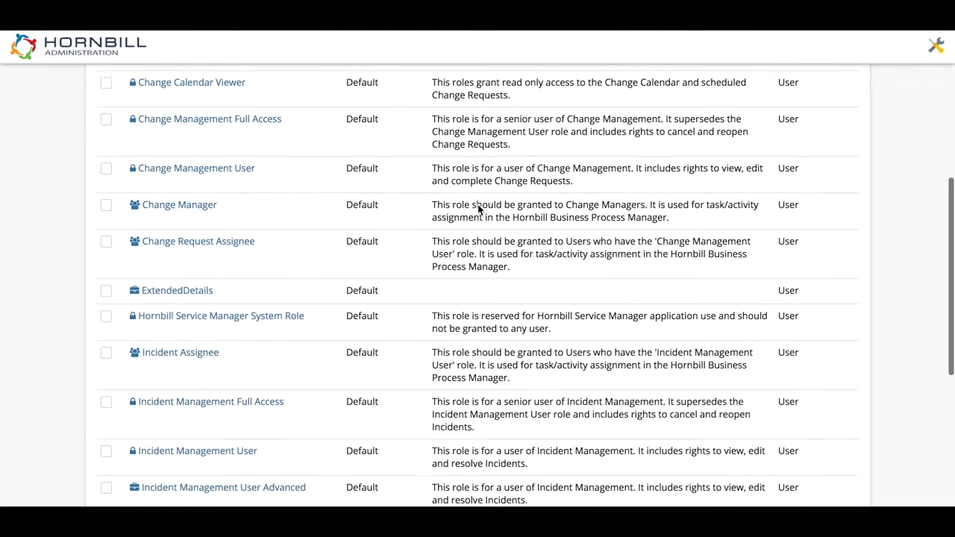
{"action": "scroll", "coordinate": [478, 211], "scroll_direction": "down", "scroll_amount": 1}
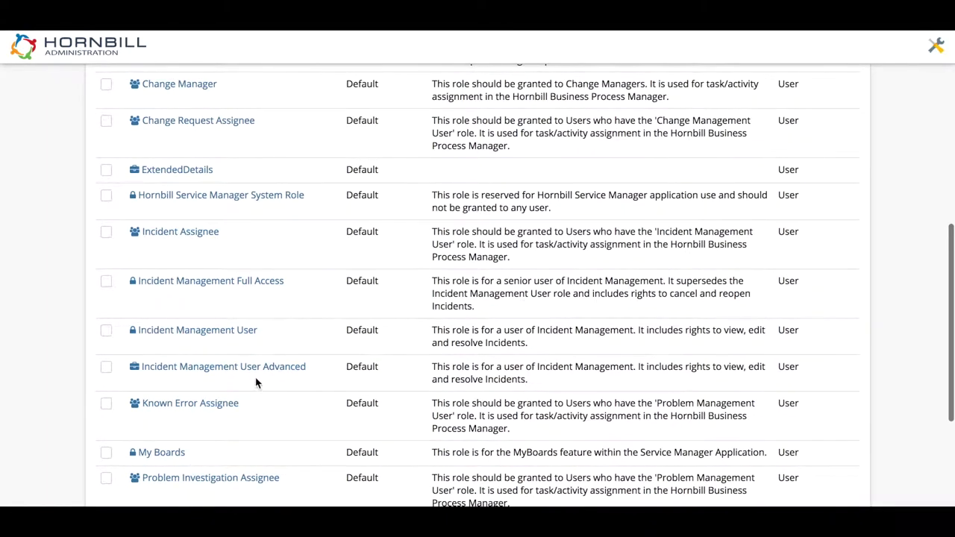
{"action": "left_click", "coordinate": [262, 367]}
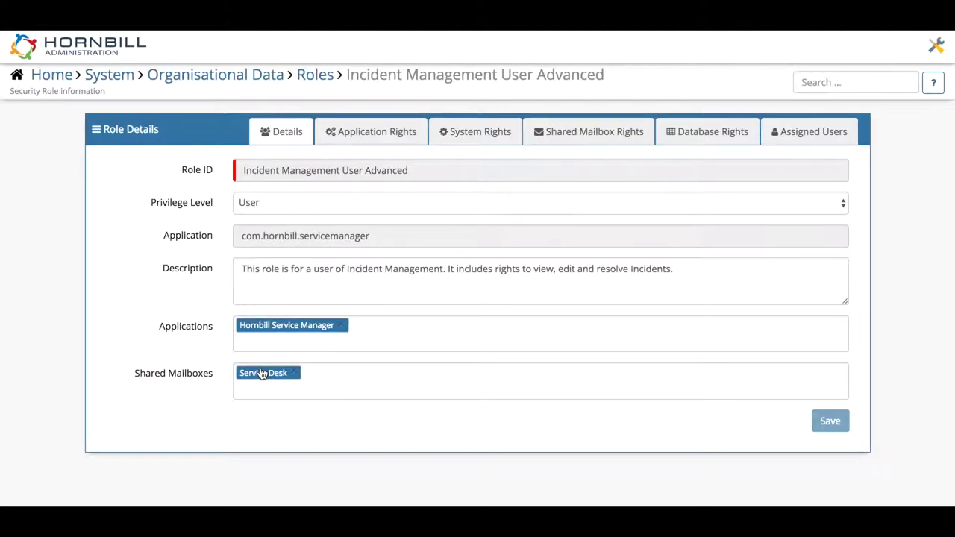
{"action": "left_click", "coordinate": [390, 140]}
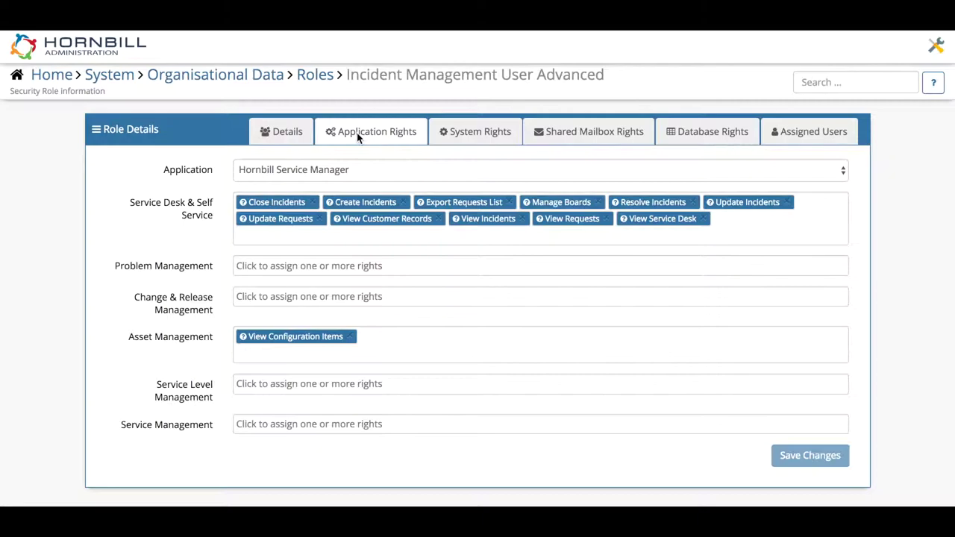
{"action": "left_click", "coordinate": [413, 235]}
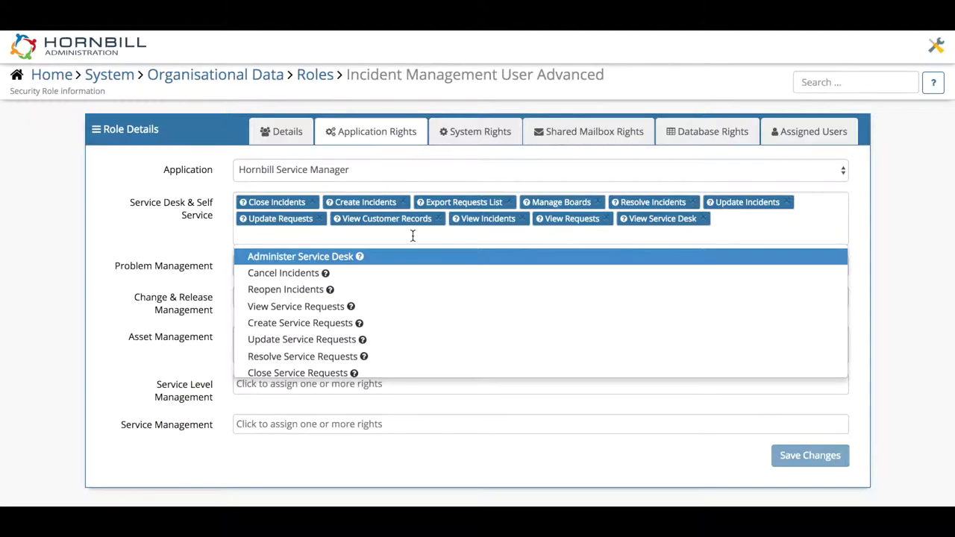
{"action": "left_click", "coordinate": [360, 291]}
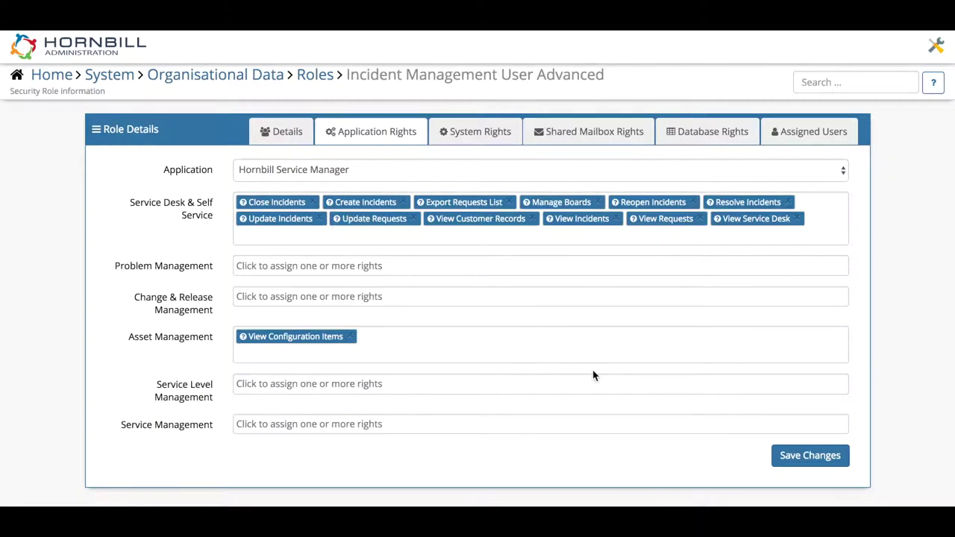
{"action": "left_click", "coordinate": [809, 456]}
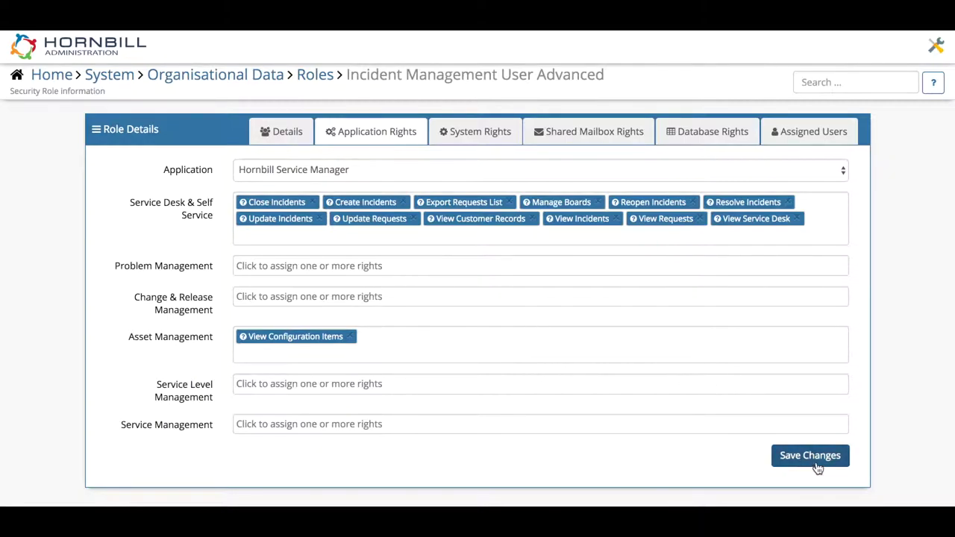
{"action": "left_click", "coordinate": [817, 467]}
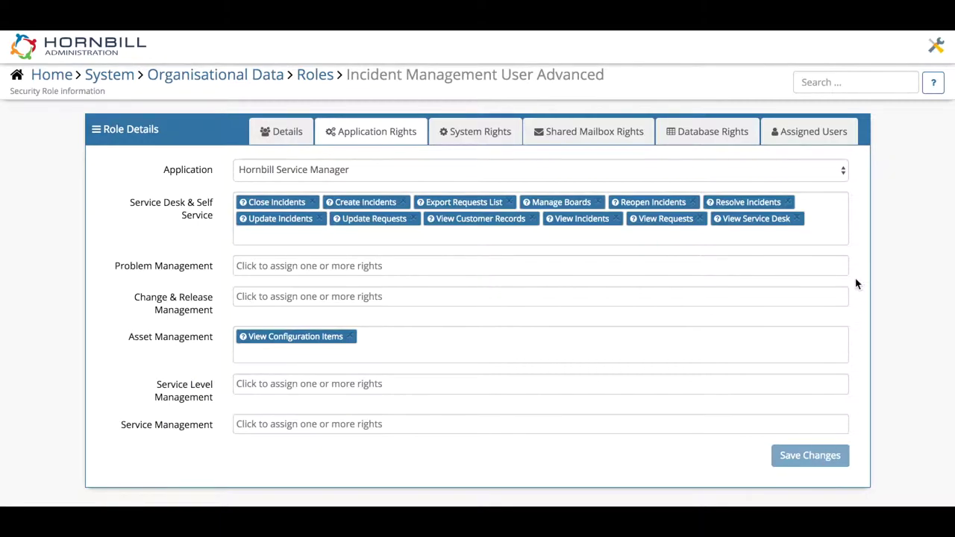
Step: Assign the 1st Line Support Analyst's user account to the Incident Management User Advanced role and save the association
{"action": "left_click", "coordinate": [819, 141]}
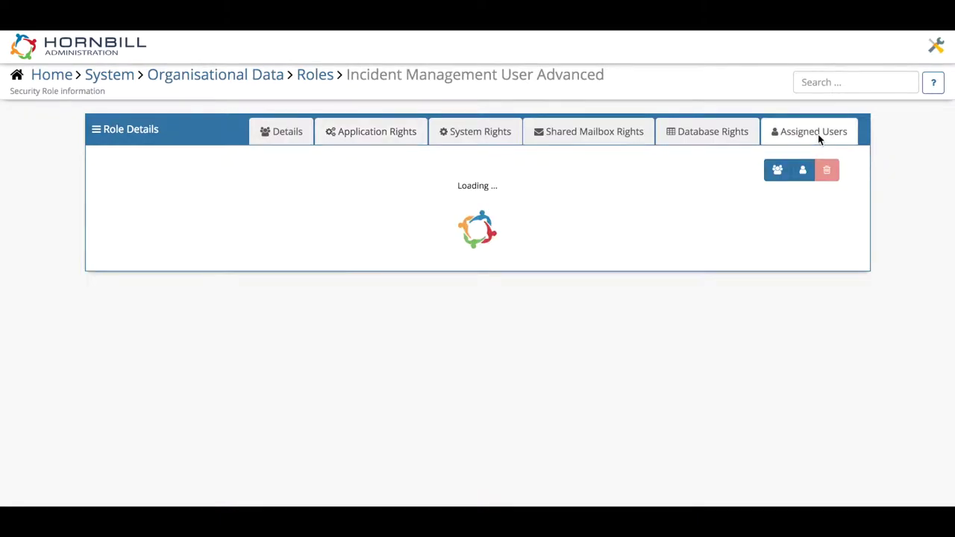
{"action": "left_click", "coordinate": [802, 171]}
{"action": "left_click", "coordinate": [514, 110]}
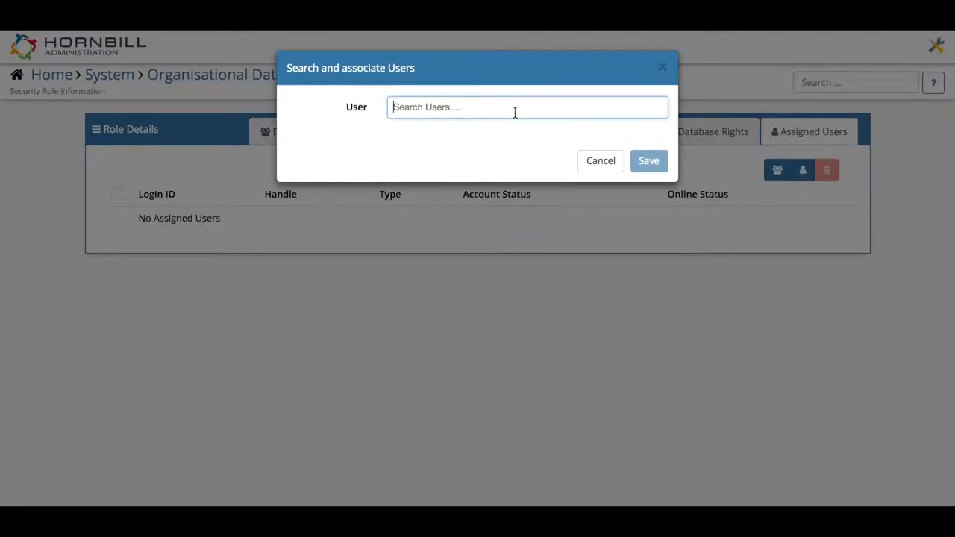
{"action": "type", "text": "james"}
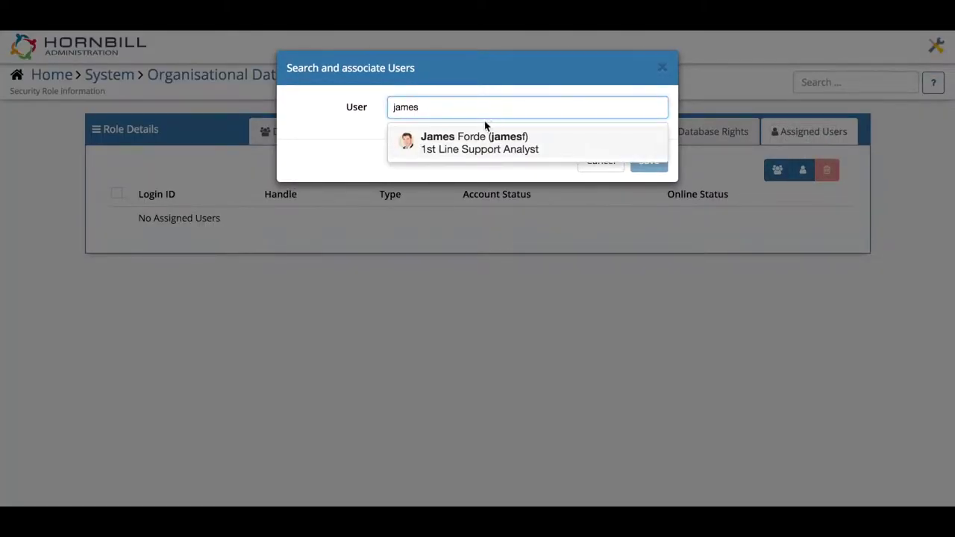
{"action": "left_click", "coordinate": [469, 156]}
{"action": "left_click", "coordinate": [646, 162]}
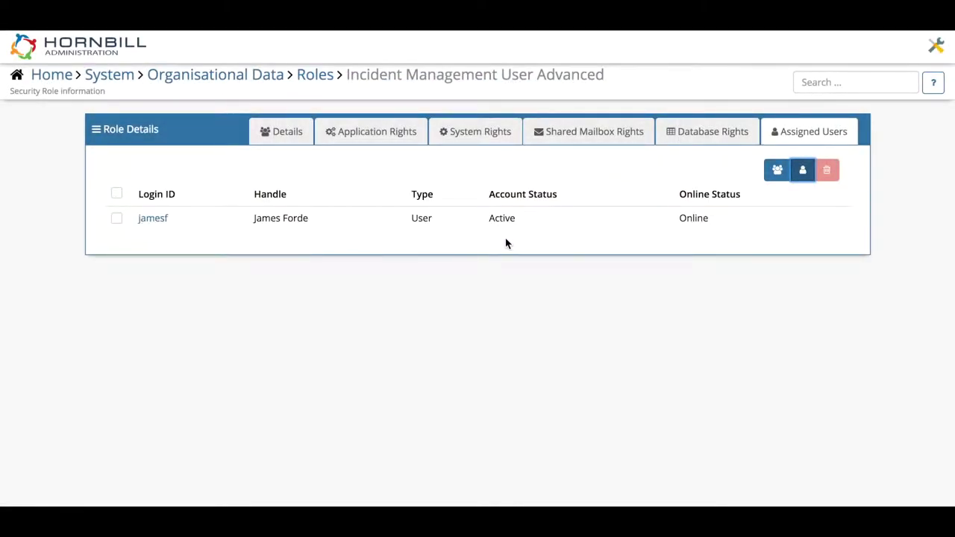
Step: Remove the Incident Management User role from the assigned analyst's account security settings and save the changes
{"action": "left_click", "coordinate": [160, 218]}
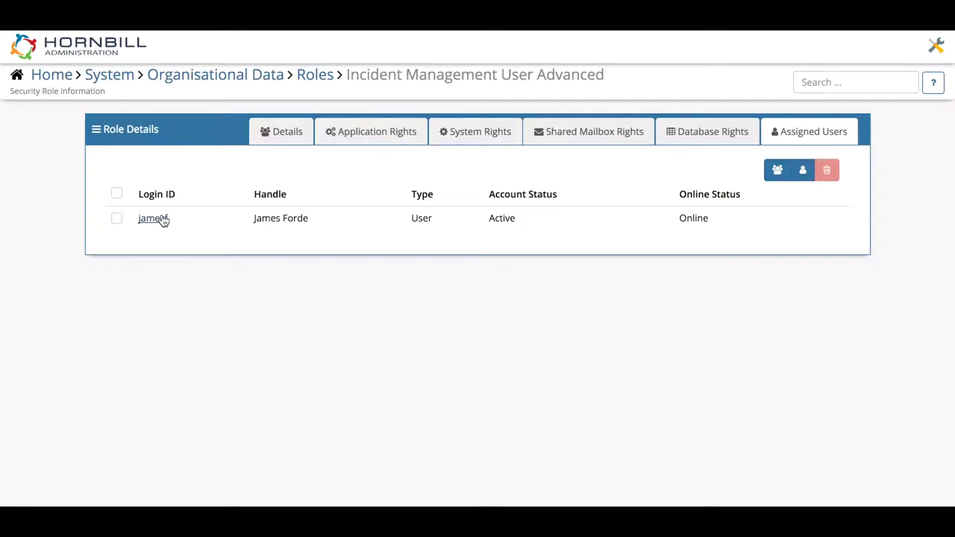
{"action": "scroll", "coordinate": [488, 226], "scroll_direction": "down", "scroll_amount": 7}
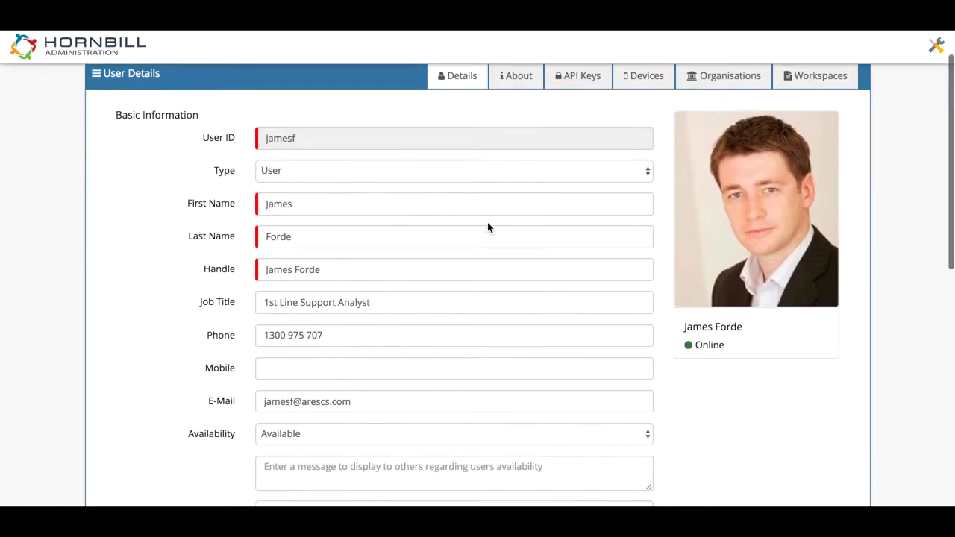
{"action": "scroll", "coordinate": [488, 226], "scroll_direction": "down", "scroll_amount": 3}
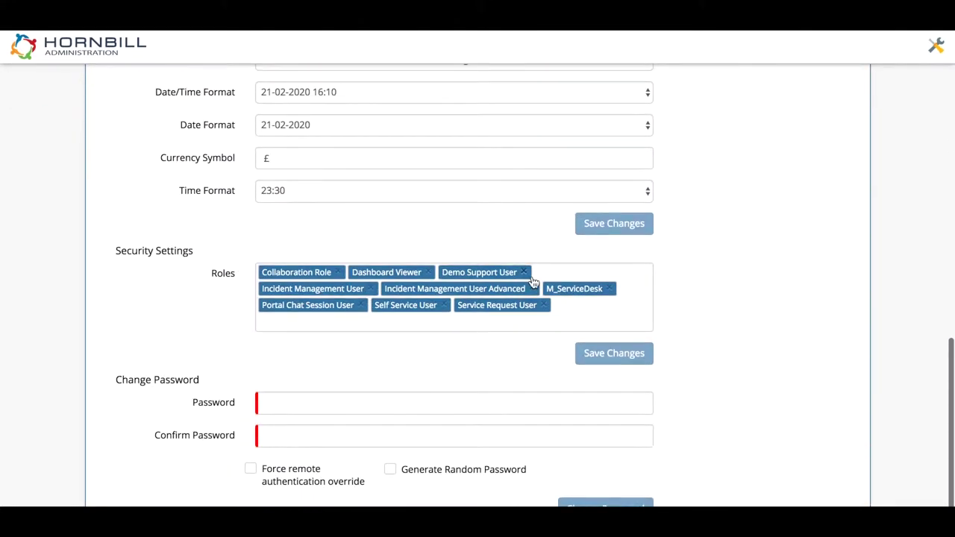
{"action": "left_click", "coordinate": [371, 289]}
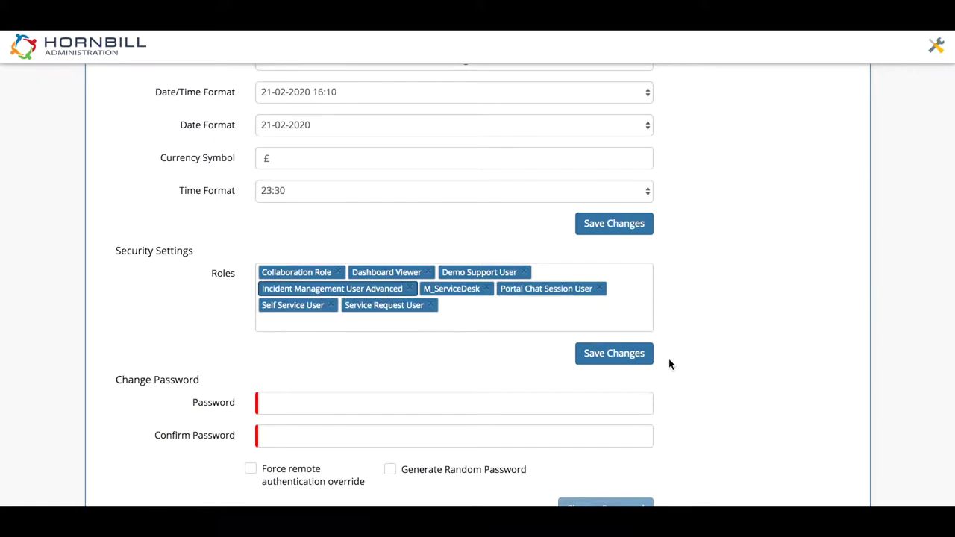
{"action": "left_click", "coordinate": [638, 356]}
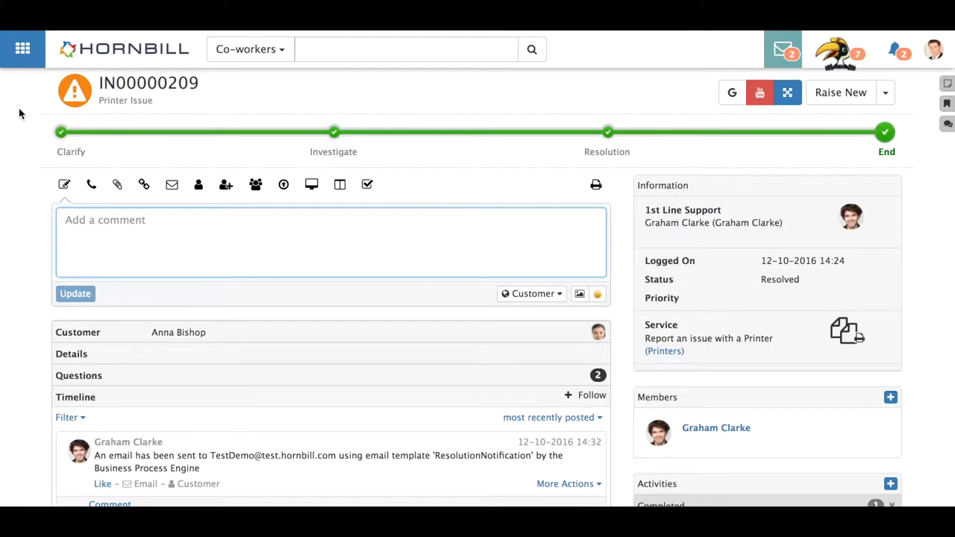
Step: Switch to Hornbill's Printer Issue incident and show its resolution details to check the actions available to the analyst
{"action": "left_click", "coordinate": [367, 185]}
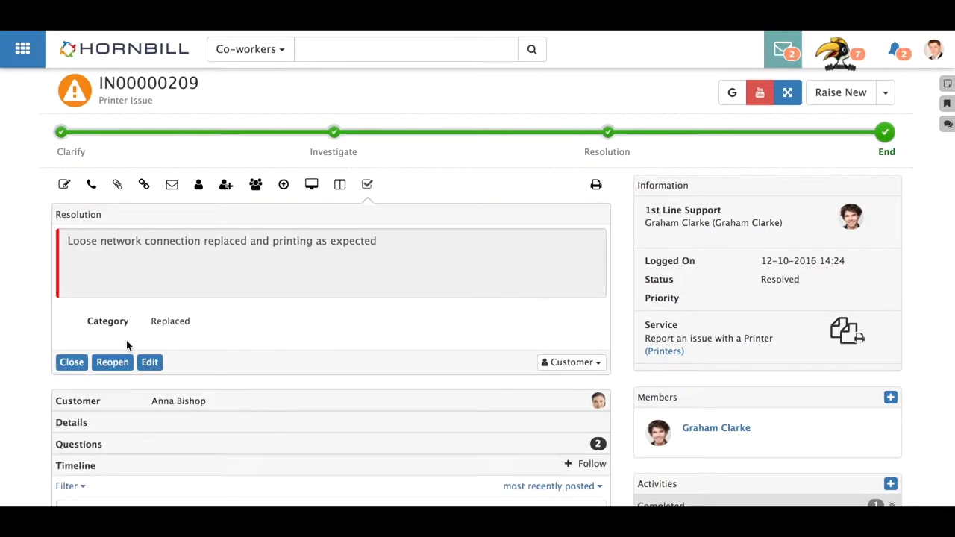